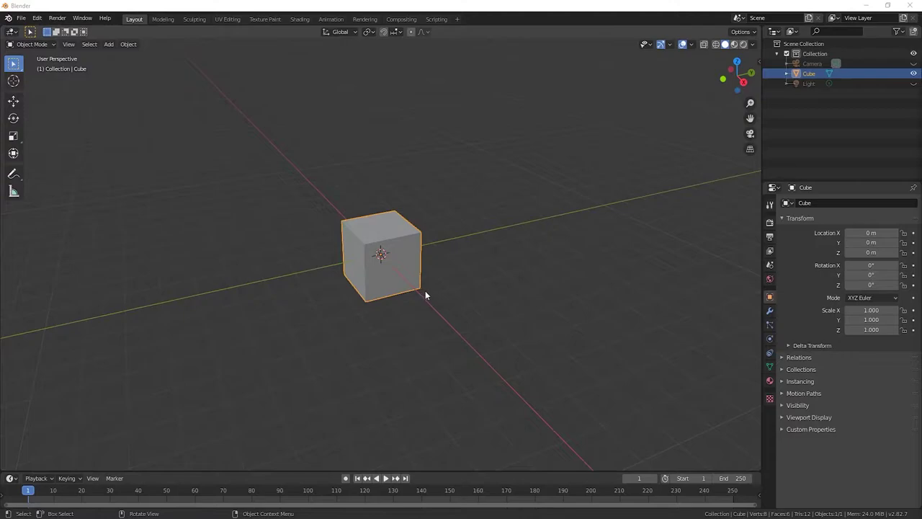
- Set the cube's scale to X 5, Y 3 and Z 1.5 in the Transform sidebar
{"action": "middle_click_drag", "start_coordinate": [425, 291], "coordinate": [418, 296]}
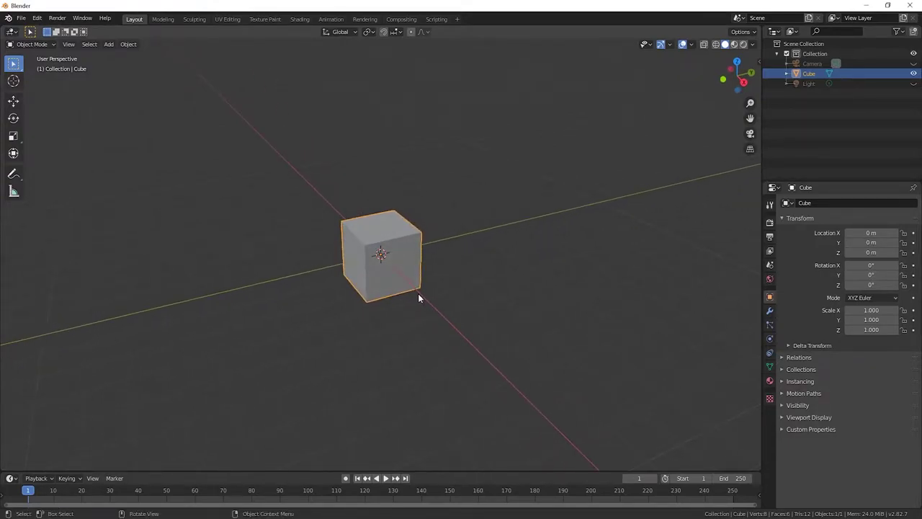
{"action": "key", "text": "n"}
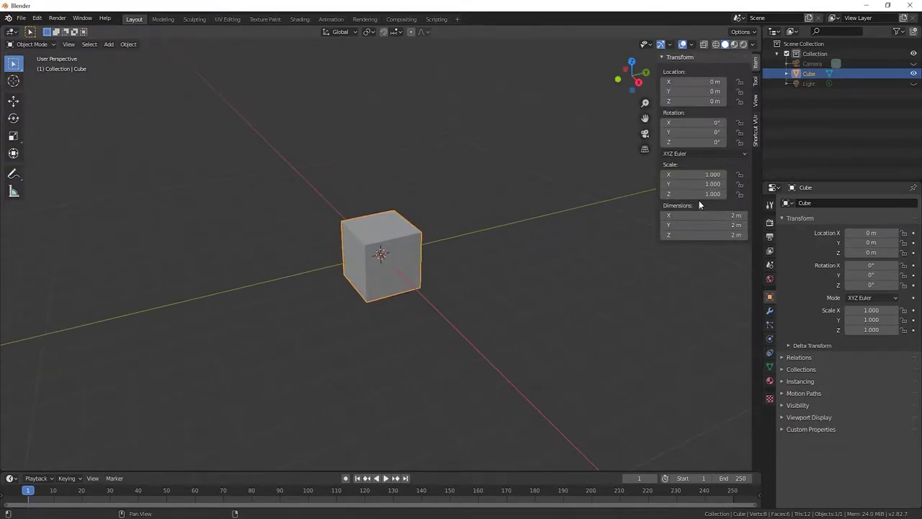
{"action": "left_click", "coordinate": [699, 184]}
{"action": "type", "text": "3"}
{"action": "key", "text": "Return"}
{"action": "left_click", "coordinate": [698, 174]}
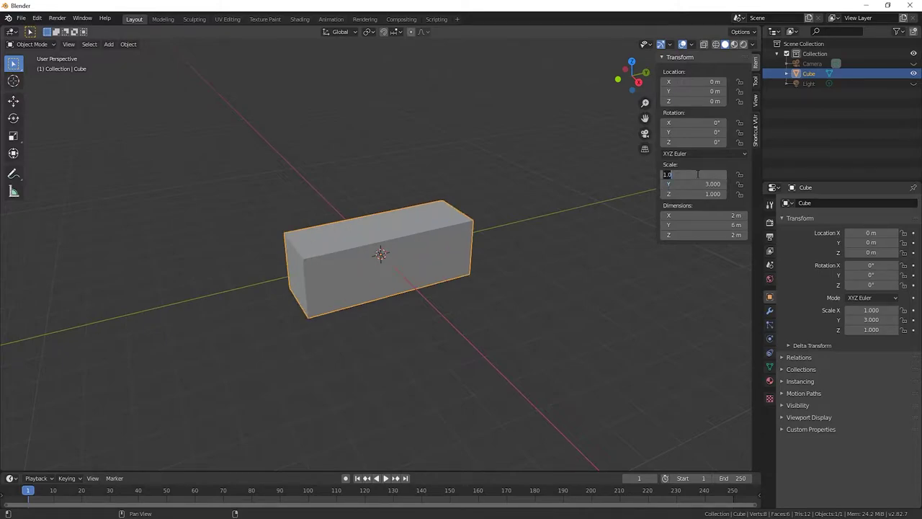
{"action": "type", "text": "5"}
{"action": "key", "text": "Return"}
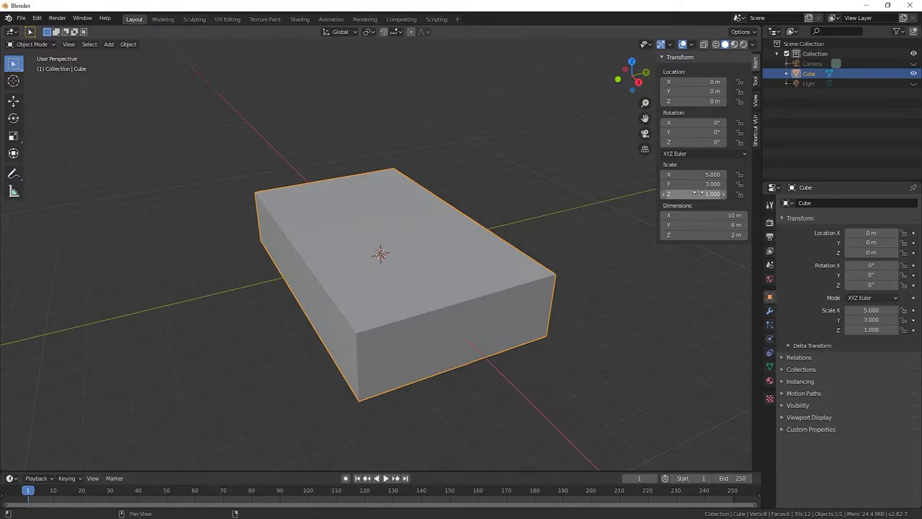
{"action": "left_click", "coordinate": [698, 193]}
{"action": "type", "text": "1.5"}
{"action": "key", "text": "Return"}
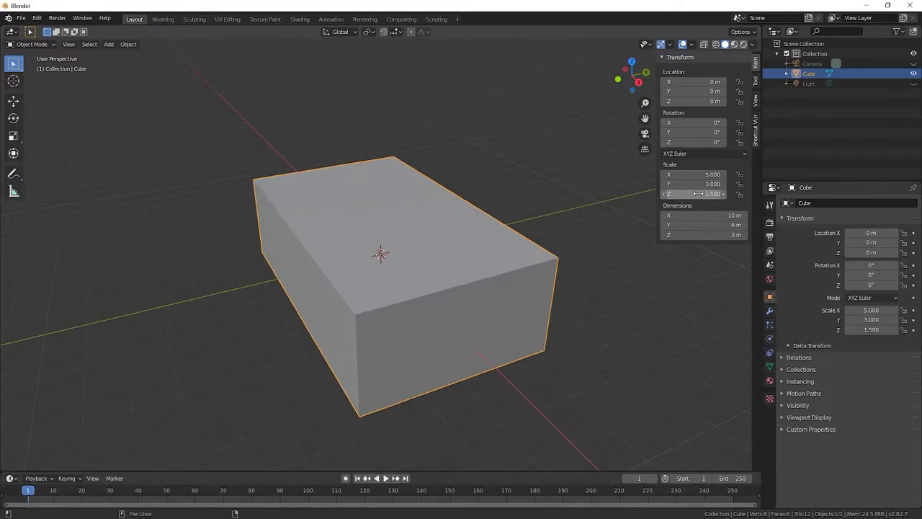
{"action": "mouse_move", "coordinate": [664, 264]}
{"action": "middle_mouse_down"}
{"action": "mouse_move", "coordinate": [612, 278]}
{"action": "mouse_move", "coordinate": [696, 283]}
{"action": "mouse_move", "coordinate": [459, 267]}
{"action": "middle_mouse_up"}
- In Edit Mode, delete the block's top face to leave an open box
{"action": "key", "text": "Tab"}
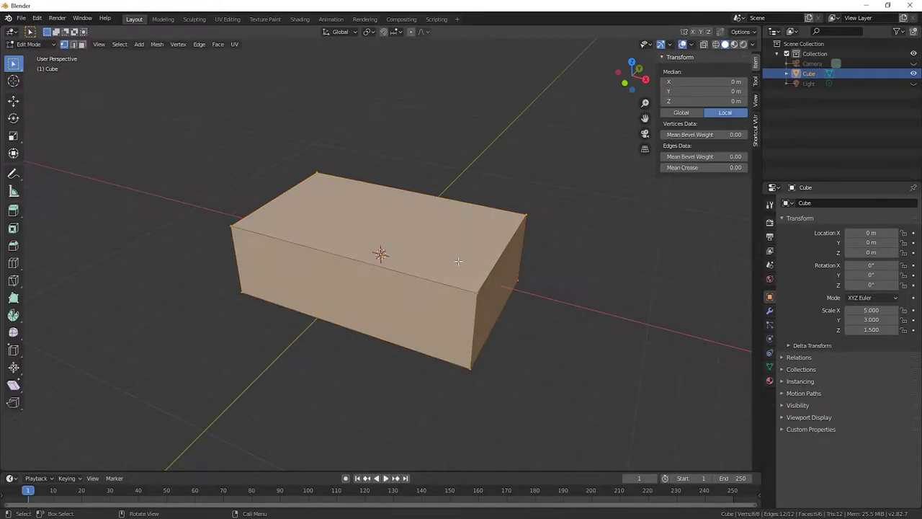
{"action": "key", "text": "alt+a"}
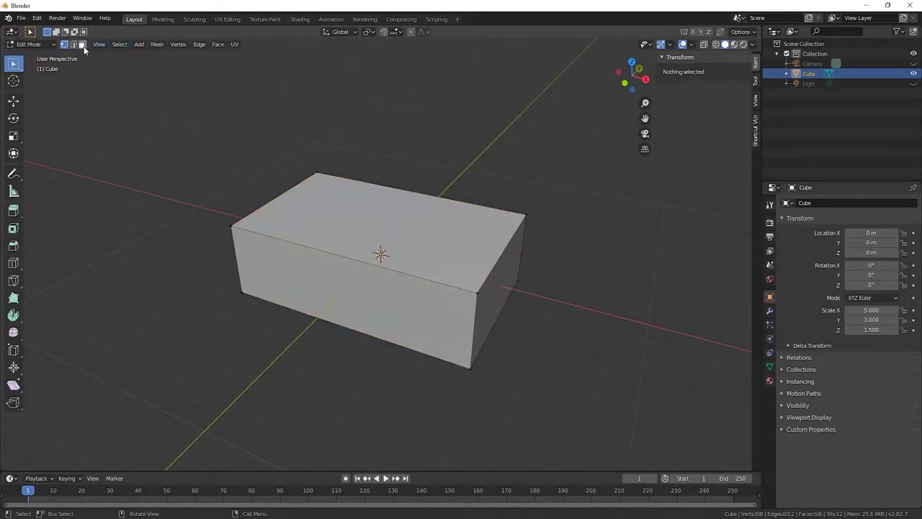
{"action": "left_click", "coordinate": [394, 213]}
{"action": "key", "text": "x"}
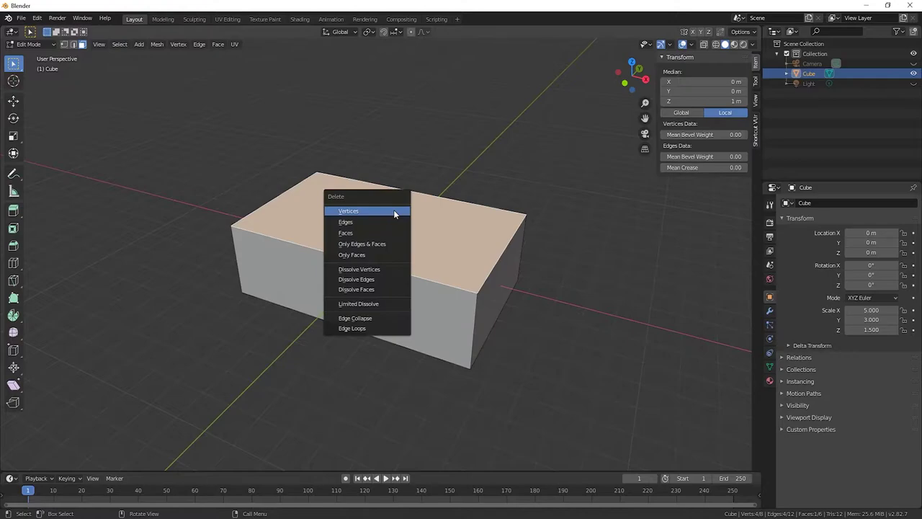
{"action": "left_click", "coordinate": [390, 231]}
- Add two centred loop cuts dividing the box's walls and floor
{"action": "middle_click_drag", "start_coordinate": [396, 238], "coordinate": [386, 247]}
{"action": "key", "text": "ctrl+r"}
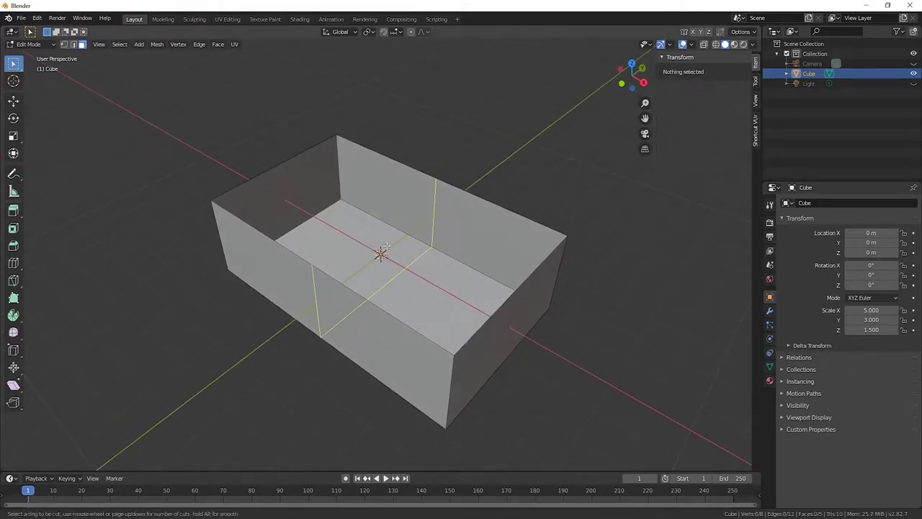
{"action": "left_click", "coordinate": [384, 247]}
{"action": "right_click", "coordinate": [380, 247]}
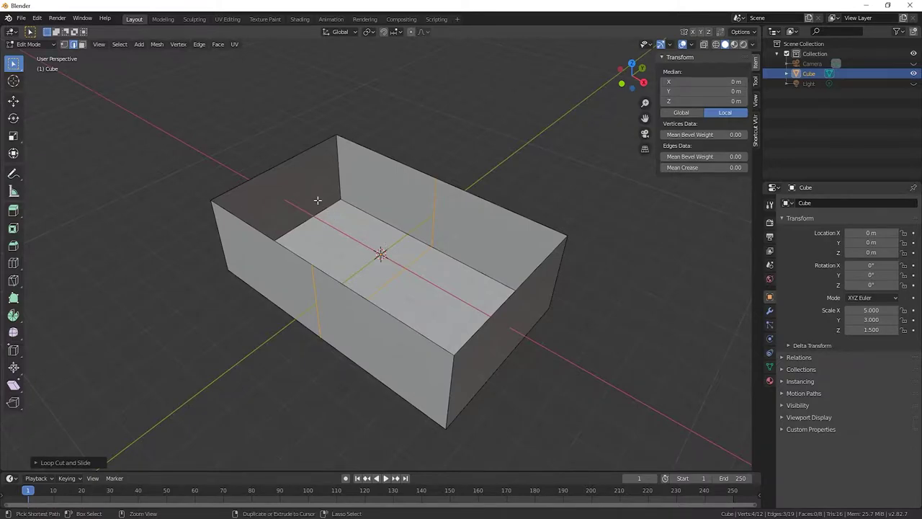
{"action": "key", "text": "ctrl+r"}
{"action": "left_click", "coordinate": [274, 181]}
{"action": "right_click", "coordinate": [274, 181]}
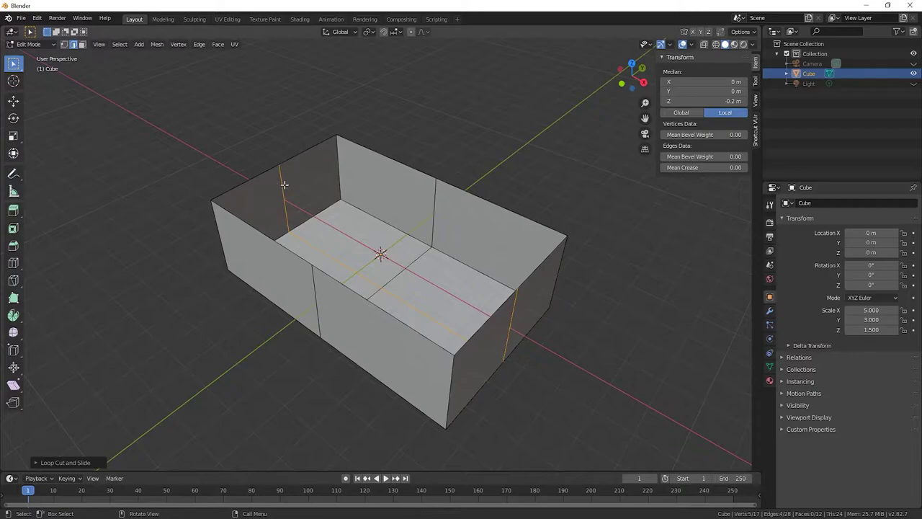
- In vertex select, select the rim midpoints on both long sides
{"action": "middle_click_drag", "start_coordinate": [420, 203], "coordinate": [424, 208]}
{"action": "left_click", "coordinate": [64, 44]}
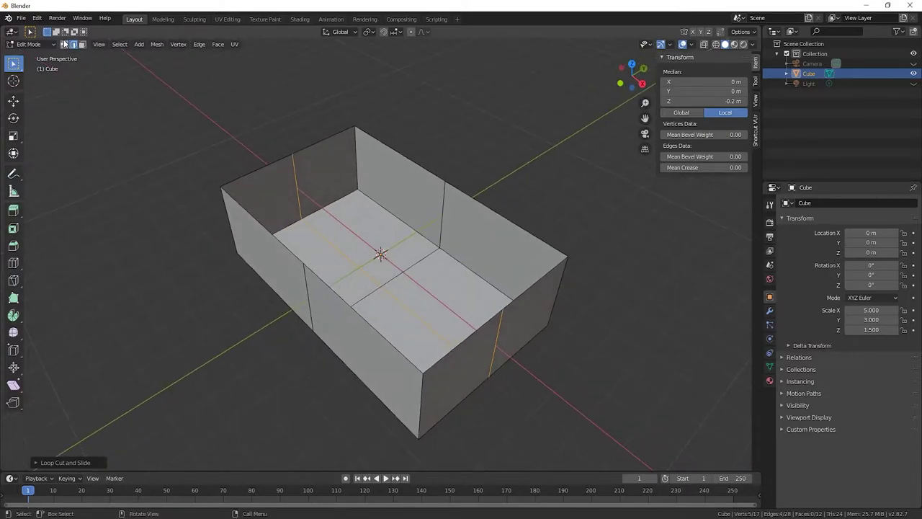
{"action": "left_click", "coordinate": [444, 180]}
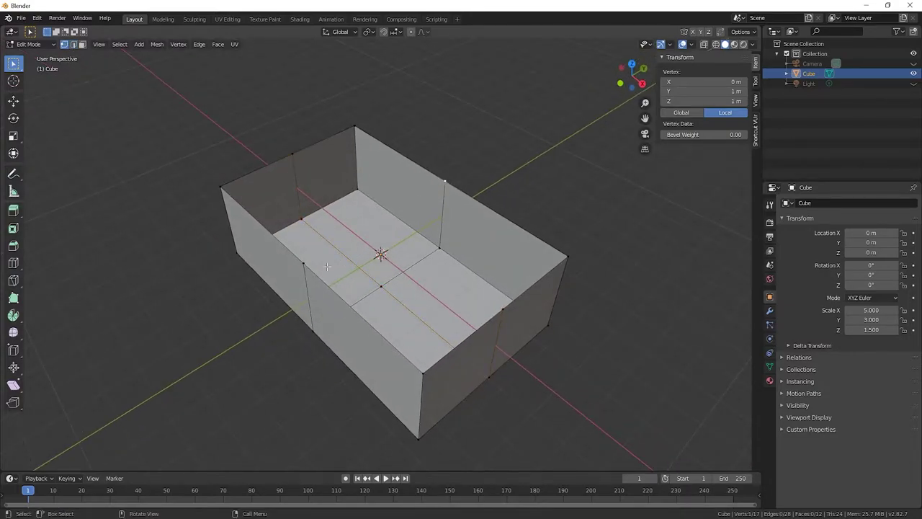
{"action": "left_click", "coordinate": [303, 263], "text": "shift"}
- Scale the long-side rim midpoints outward, then the two end midpoints, flaring the walls
{"action": "key", "text": "s"}
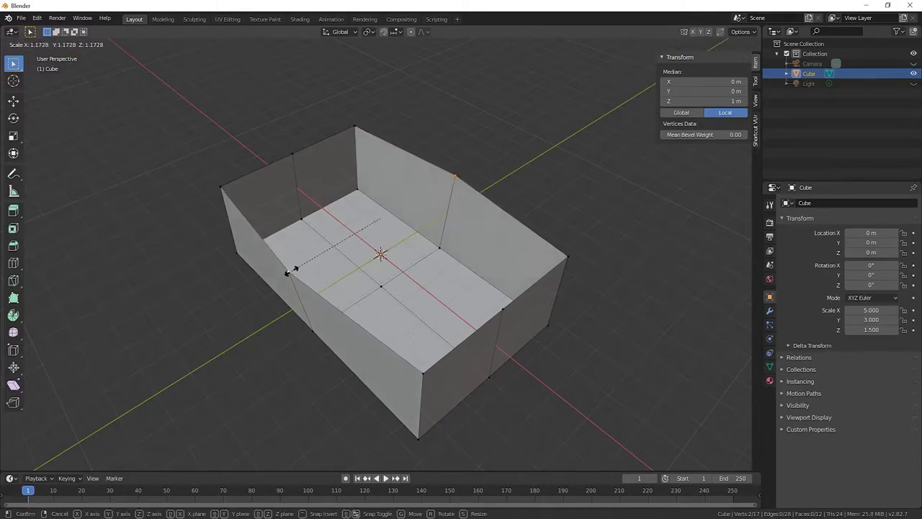
{"action": "left_click", "coordinate": [289, 271]}
{"action": "left_click", "coordinate": [290, 154]}
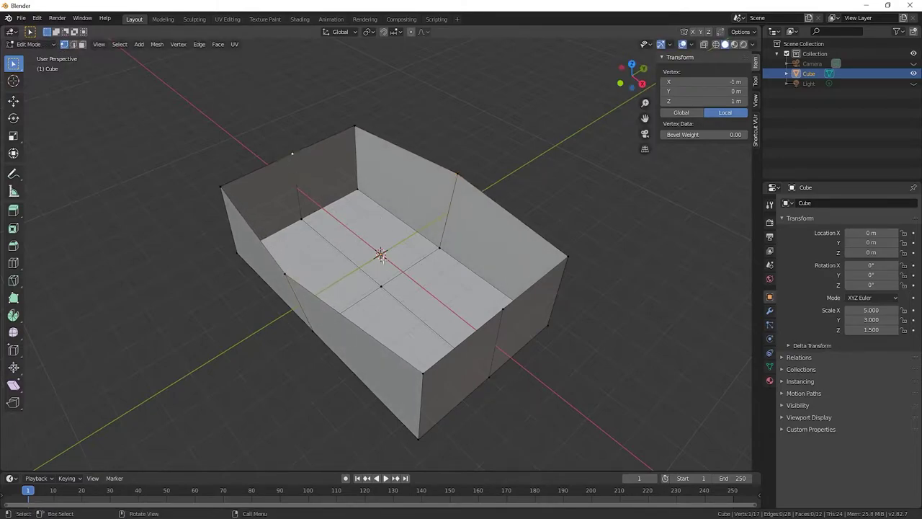
{"action": "left_click", "coordinate": [502, 311], "text": "shift"}
{"action": "key", "text": "s"}
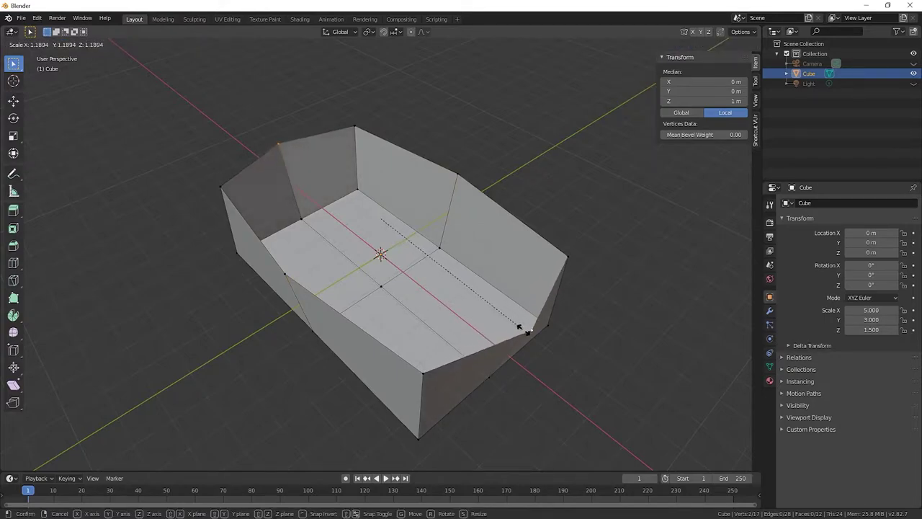
{"action": "left_click", "coordinate": [520, 327]}
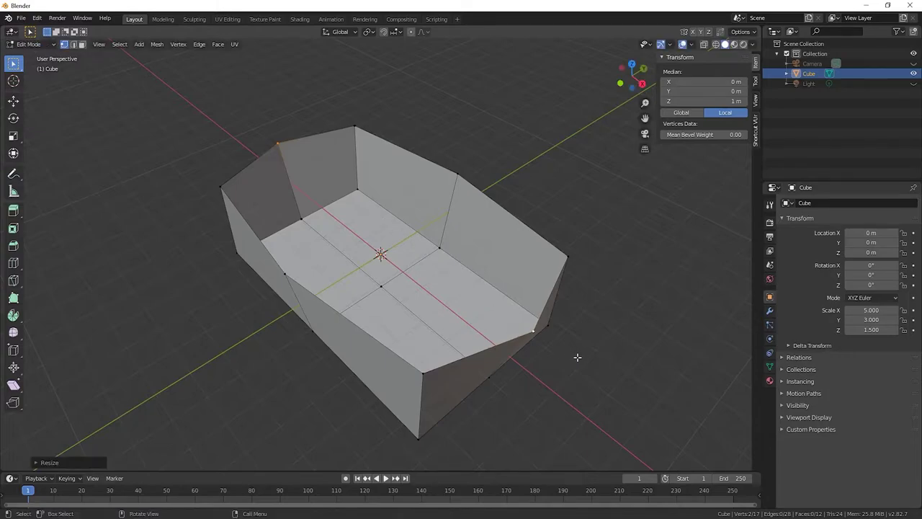
{"action": "middle_click_drag", "start_coordinate": [576, 356], "coordinate": [654, 341]}
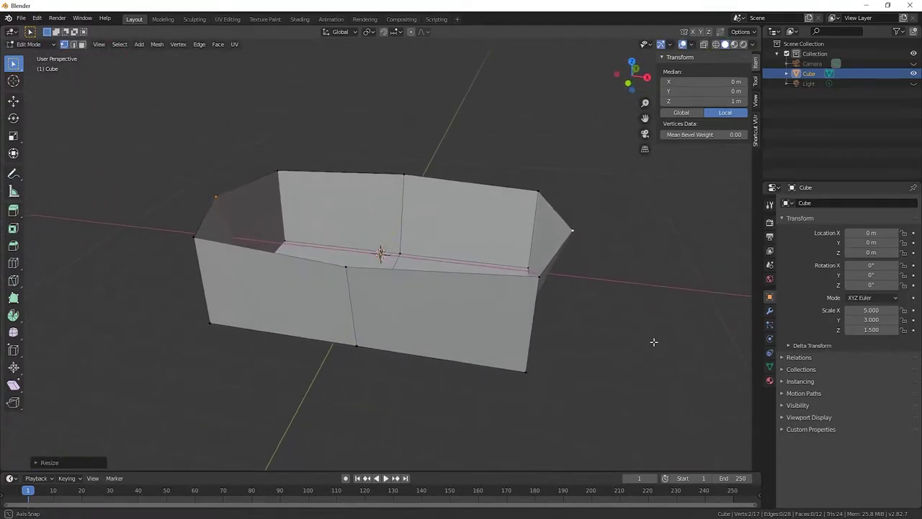
- Add a Subdivision Surface modifier at viewport level 3 and return to Object Mode
{"action": "left_click", "coordinate": [769, 310]}
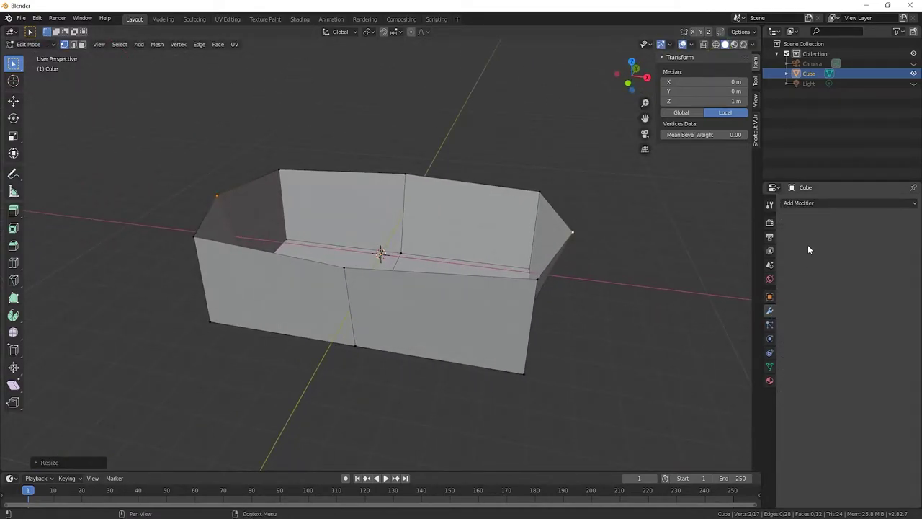
{"action": "left_click", "coordinate": [807, 203]}
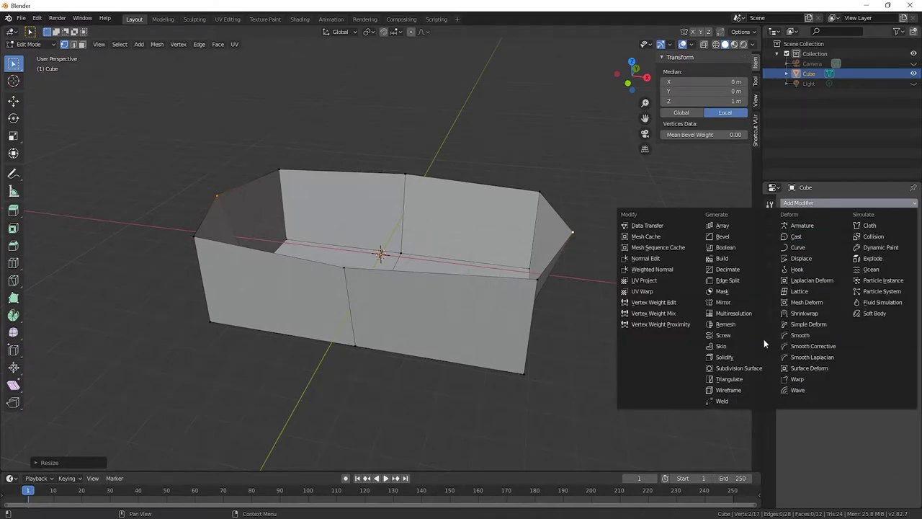
{"action": "left_click", "coordinate": [735, 370]}
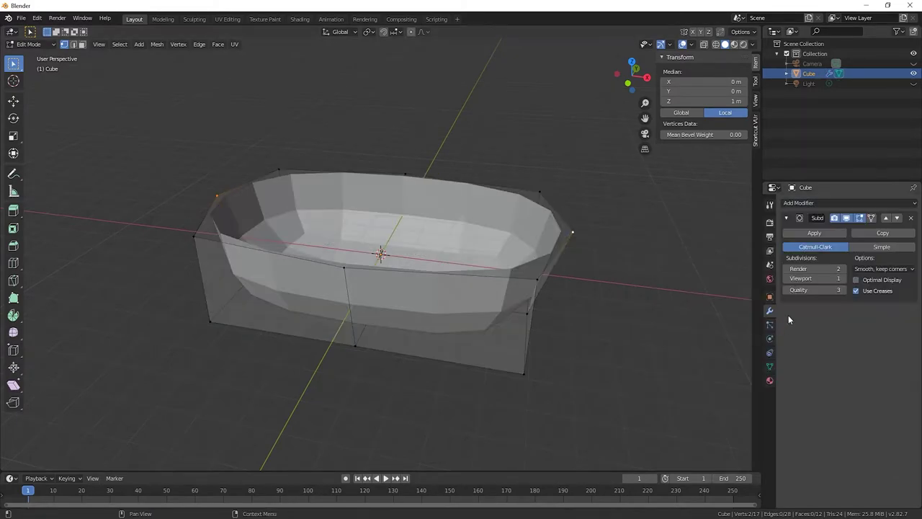
{"action": "left_click", "coordinate": [841, 279]}
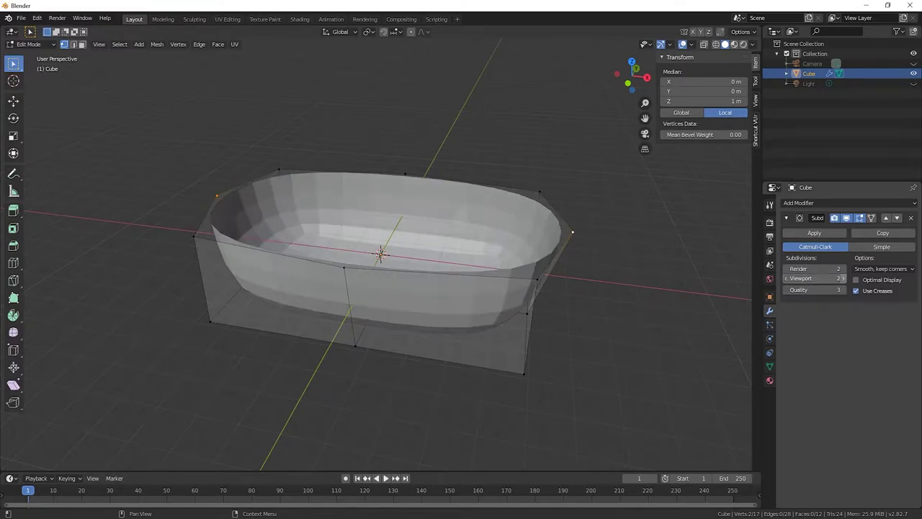
{"action": "left_click", "coordinate": [841, 279]}
{"action": "mouse_move", "coordinate": [647, 308]}
{"action": "middle_mouse_down"}
{"action": "mouse_move", "coordinate": [465, 315]}
{"action": "mouse_move", "coordinate": [547, 303]}
{"action": "middle_mouse_up"}
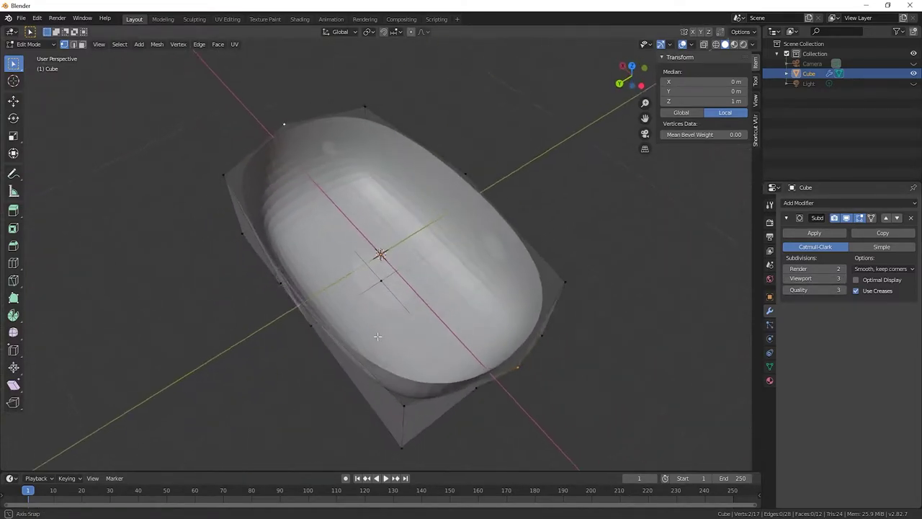
{"action": "left_click", "coordinate": [832, 234]}
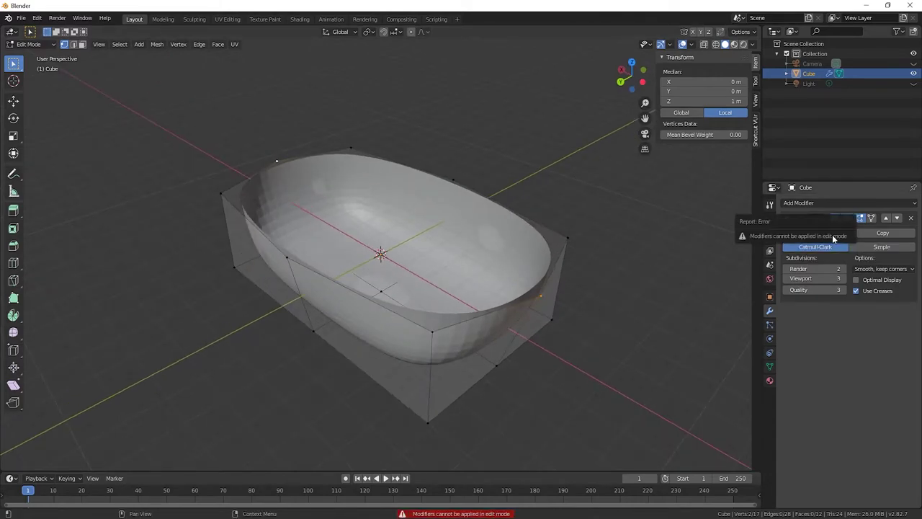
{"action": "key", "text": "Tab"}
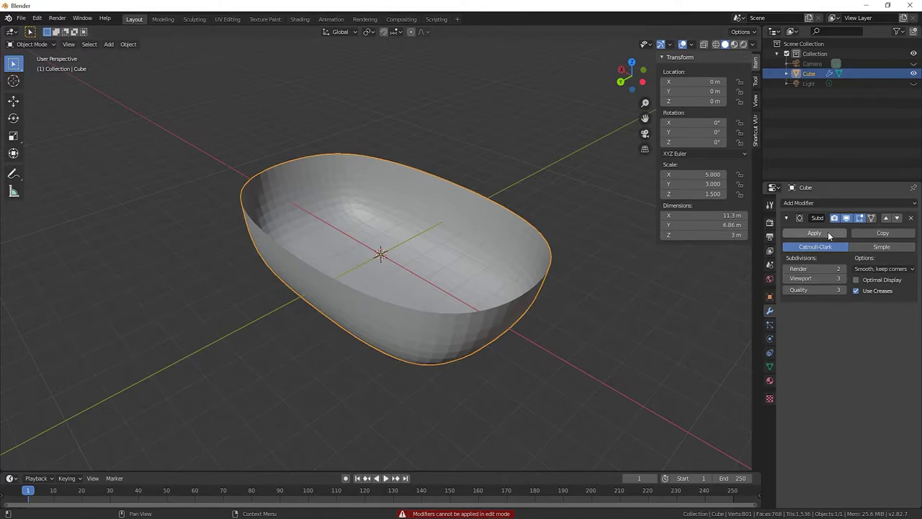
- Apply the Subdivision Surface modifier to make the smoothed mesh permanent
{"action": "left_click", "coordinate": [829, 234]}
{"action": "scroll", "coordinate": [621, 291], "scroll_direction": "up", "scroll_amount": 3}
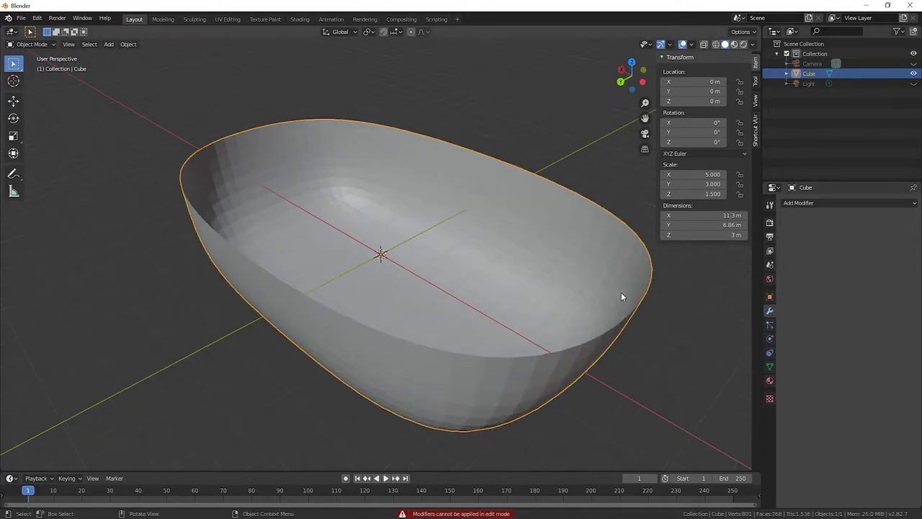
{"action": "key", "text": "Tab"}
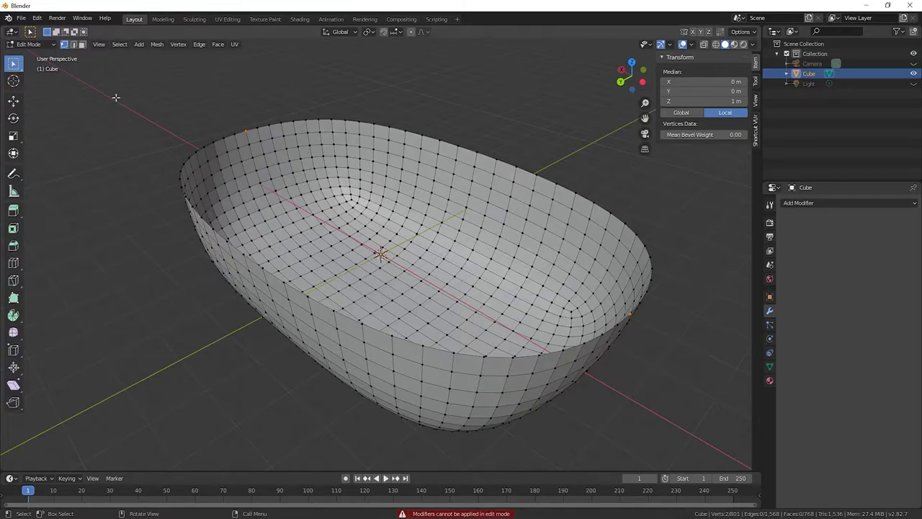
- Extrude the whole tub surface in place and scale it slightly outward to thicken the walls
{"action": "key", "text": "a"}
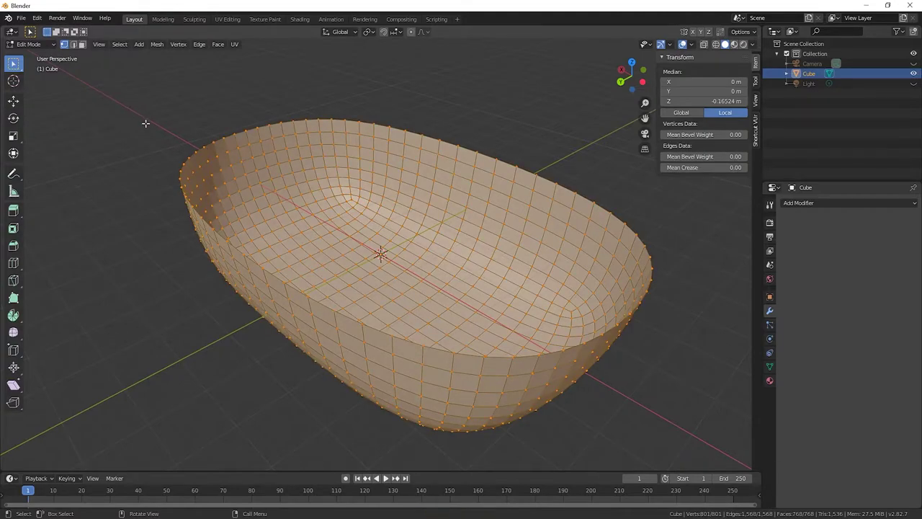
{"action": "key", "text": "e"}
{"action": "right_click", "coordinate": [146, 123]}
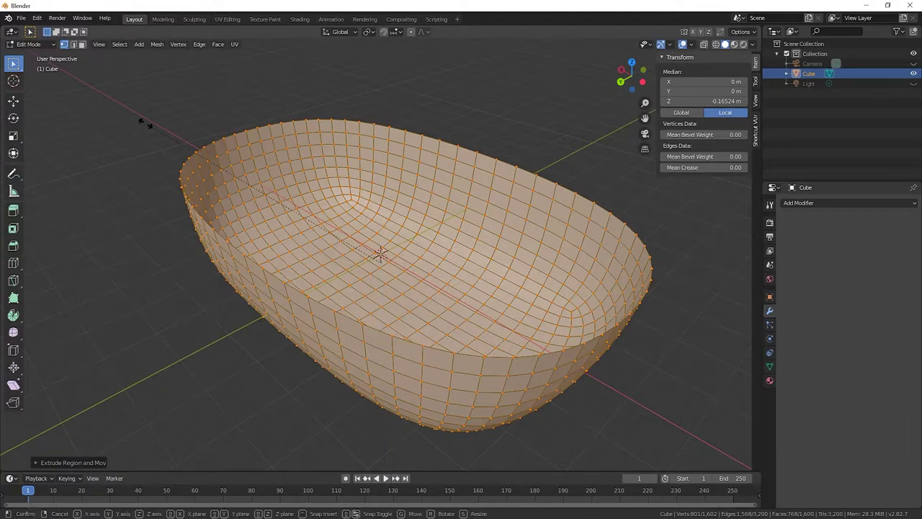
{"action": "key", "text": "s"}
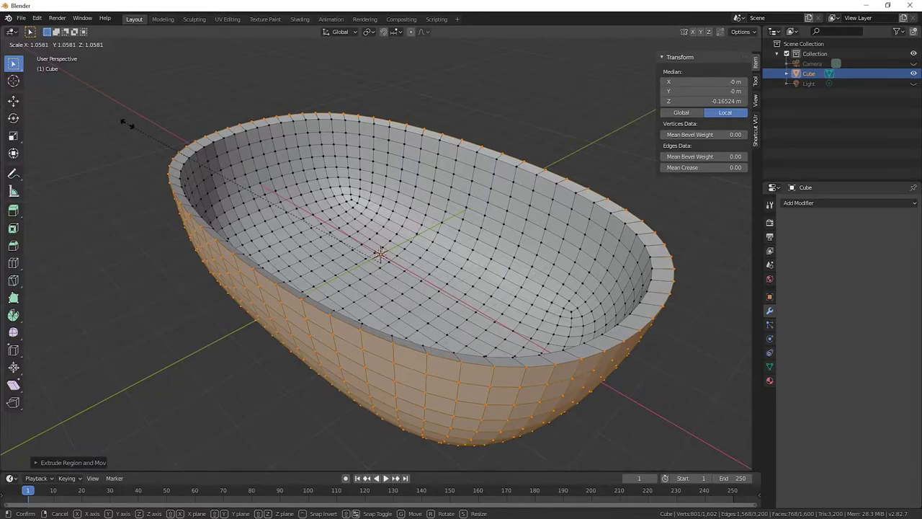
{"action": "left_click", "coordinate": [126, 124]}
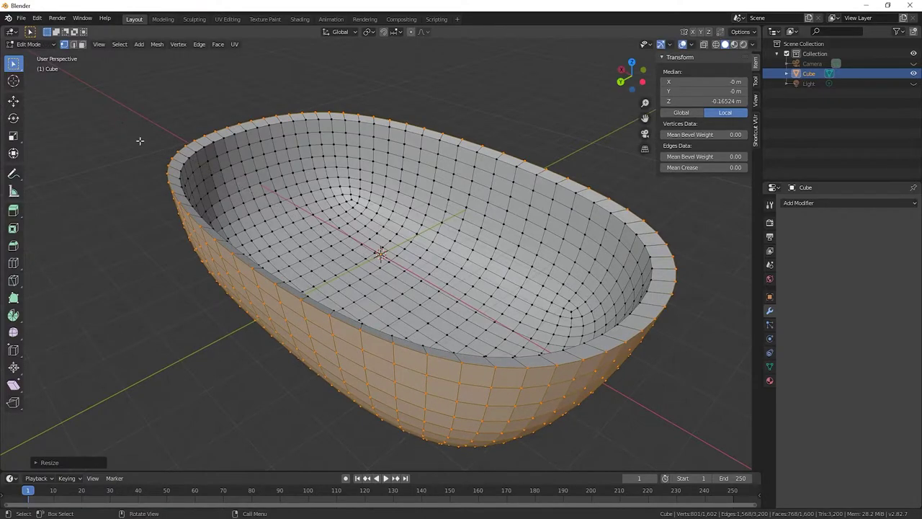
{"action": "middle_click_drag", "start_coordinate": [160, 204], "coordinate": [166, 164]}
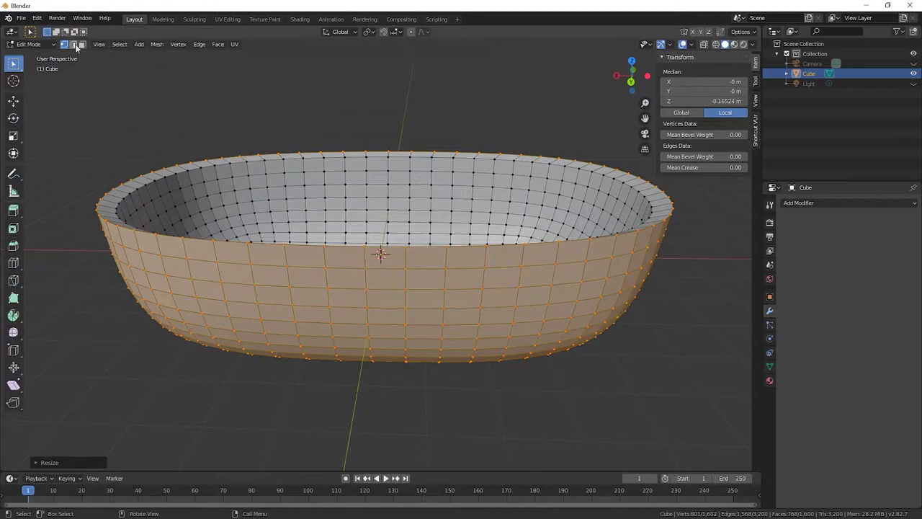
{"action": "left_click", "coordinate": [73, 44]}
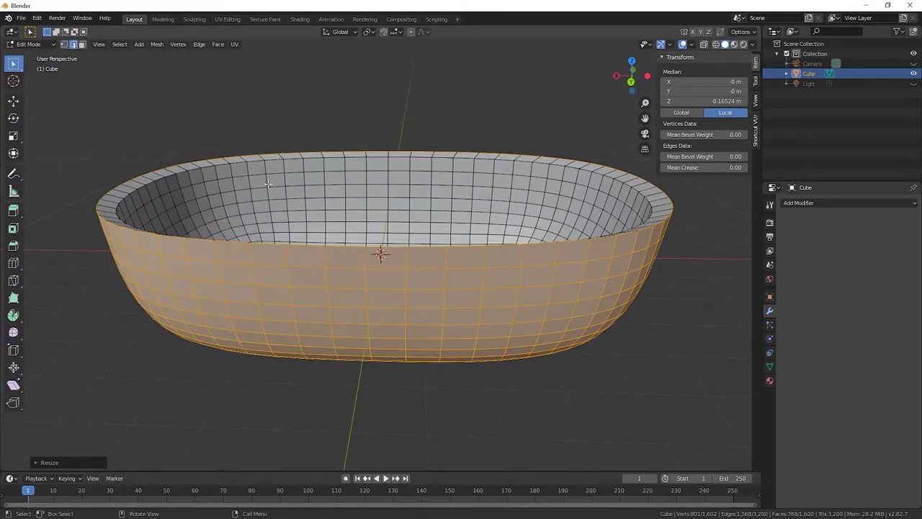
- Select the top rim edge loop and set its Median Z to 1 m
{"action": "left_click", "coordinate": [317, 156]}
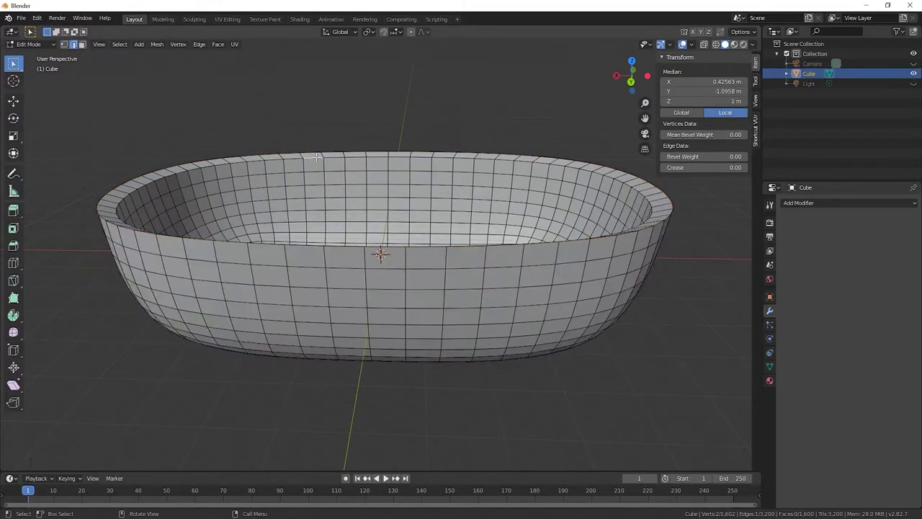
{"action": "left_click", "coordinate": [329, 245]}
{"action": "left_click", "coordinate": [329, 246], "text": "alt"}
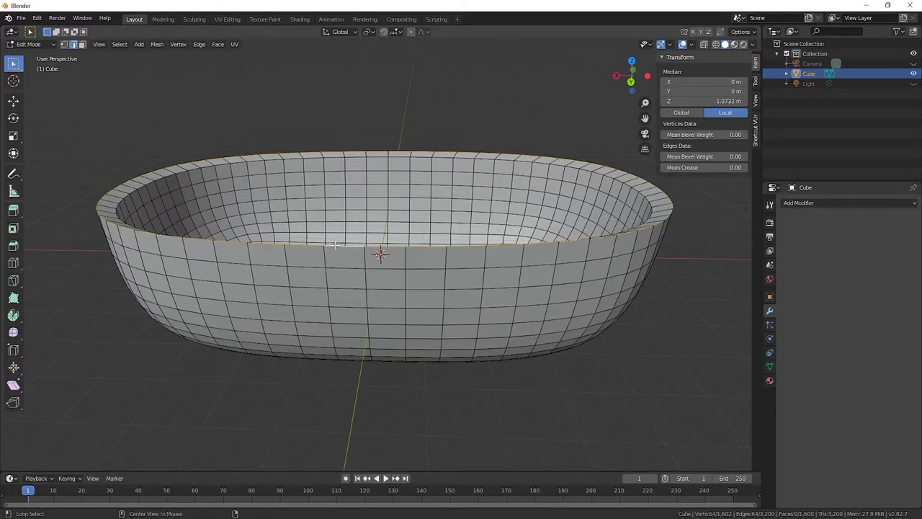
{"action": "left_click", "coordinate": [709, 102]}
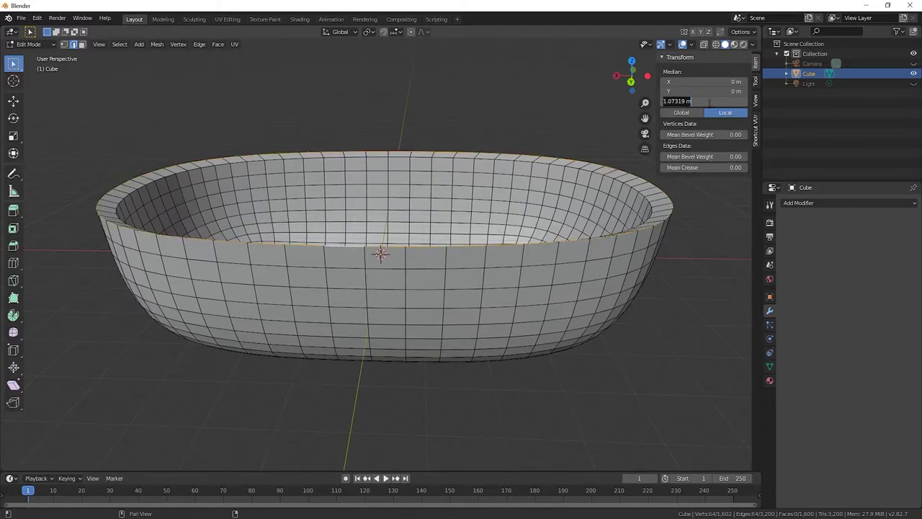
{"action": "type", "text": "1"}
{"action": "key", "text": "Return"}
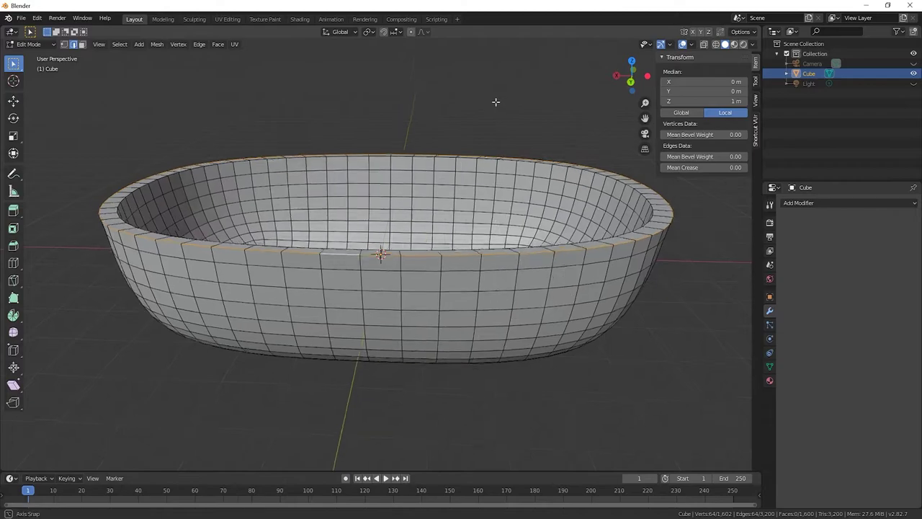
{"action": "middle_click_drag", "start_coordinate": [495, 105], "coordinate": [455, 107]}
{"action": "left_click", "coordinate": [472, 96]}
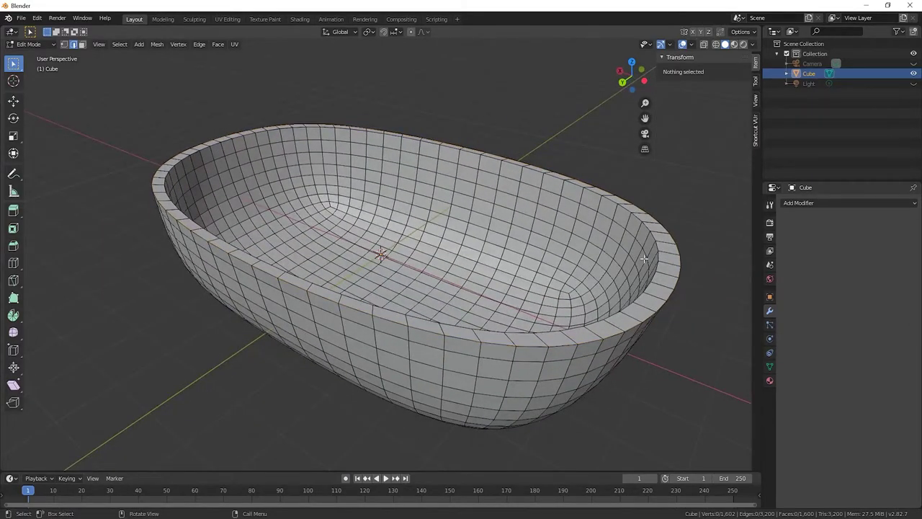
{"action": "middle_click_drag", "start_coordinate": [497, 270], "coordinate": [511, 216]}
- Add a Subdivision Surface modifier to the tub
{"action": "left_click", "coordinate": [835, 201]}
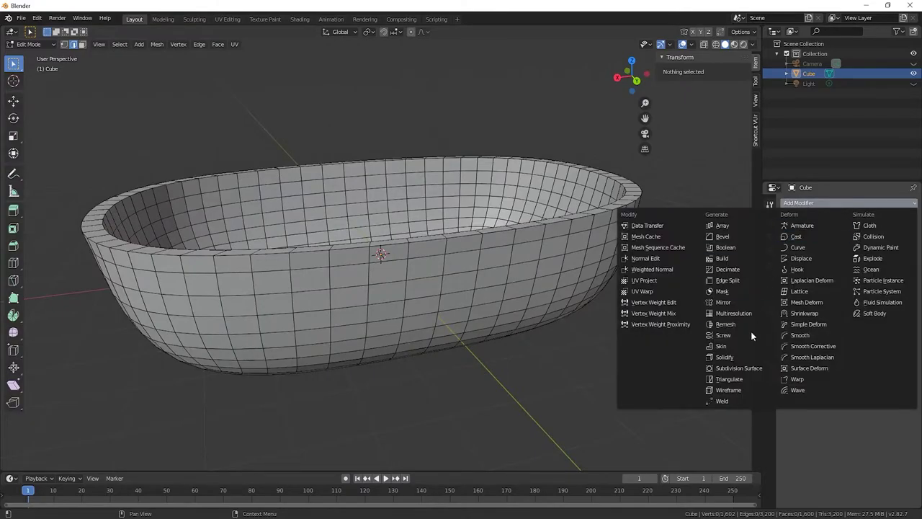
{"action": "left_click", "coordinate": [735, 368]}
{"action": "mouse_move", "coordinate": [682, 295]}
{"action": "middle_mouse_down"}
{"action": "mouse_move", "coordinate": [645, 298]}
{"action": "mouse_move", "coordinate": [702, 290]}
{"action": "mouse_move", "coordinate": [655, 296]}
{"action": "mouse_move", "coordinate": [668, 293]}
{"action": "middle_mouse_up"}
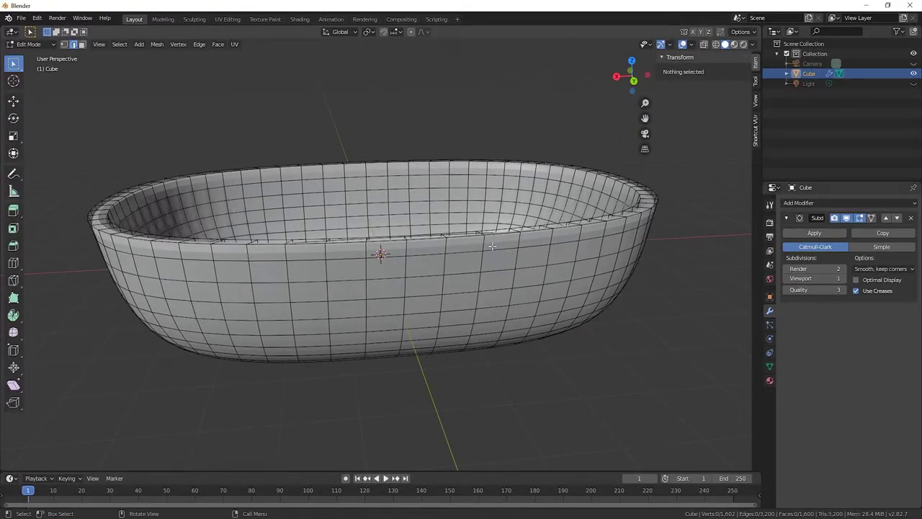
- Cut an edge loop just below the rim, sliding it up to about 0.956 m
{"action": "key", "text": "ctrl+r"}
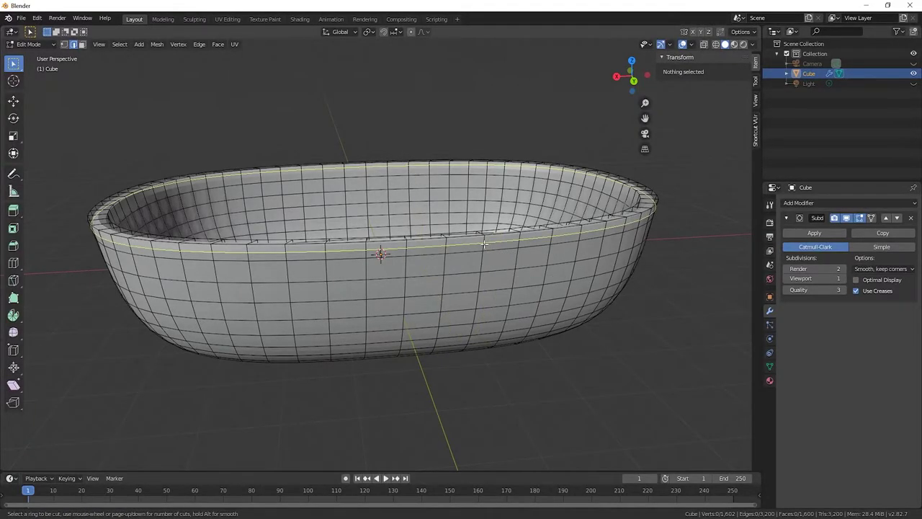
{"action": "left_click", "coordinate": [483, 244]}
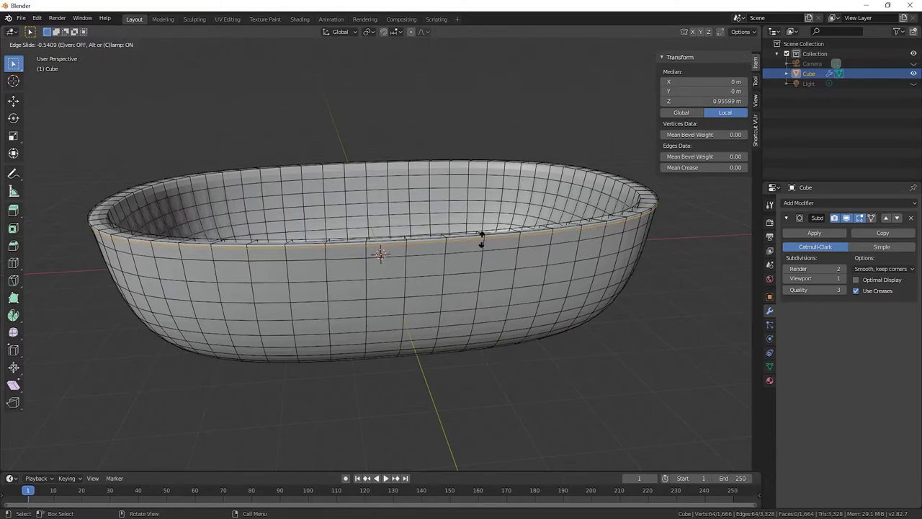
{"action": "left_click", "coordinate": [481, 240]}
{"action": "scroll", "coordinate": [447, 241], "scroll_direction": "up", "scroll_amount": 2}
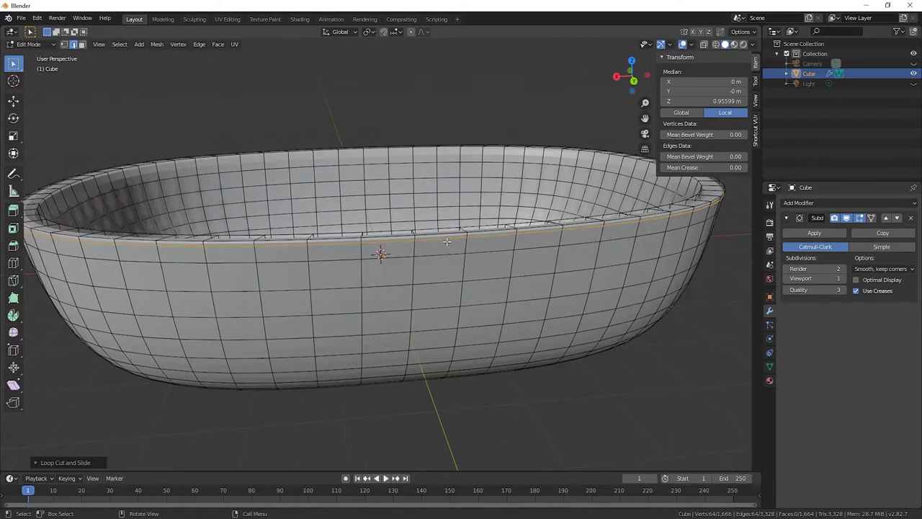
{"action": "middle_click_drag", "start_coordinate": [447, 242], "coordinate": [460, 233]}
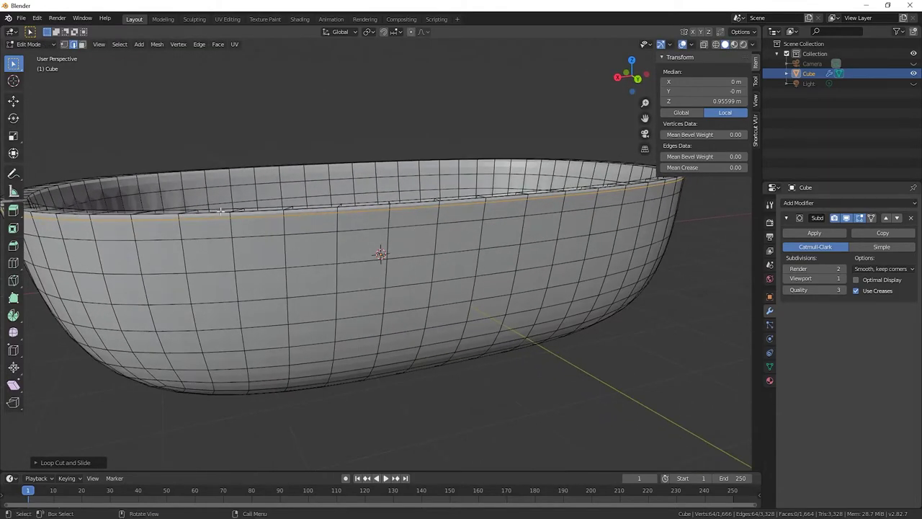
{"action": "left_click", "coordinate": [82, 44]}
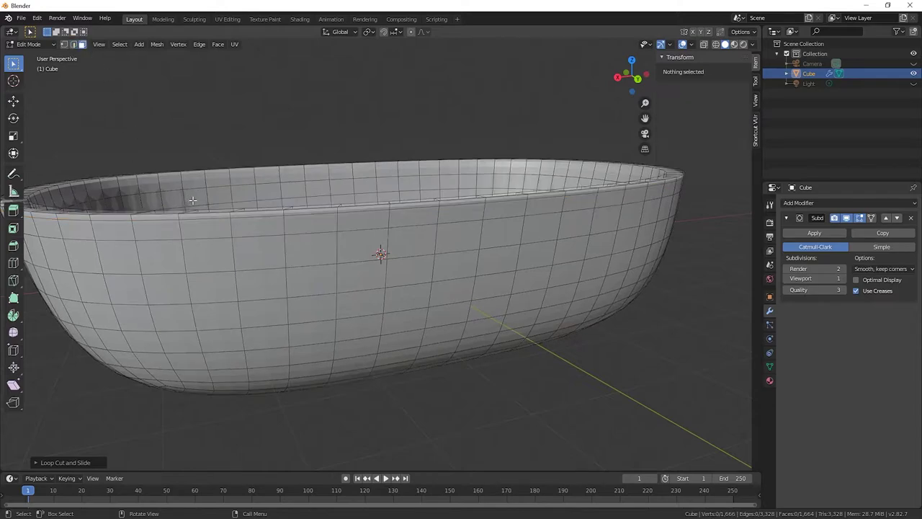
- Select the rim's face loop and extrude it in place, undoing a trial subdivide
{"action": "left_click", "coordinate": [230, 216], "text": "alt"}
{"action": "key", "text": "e"}
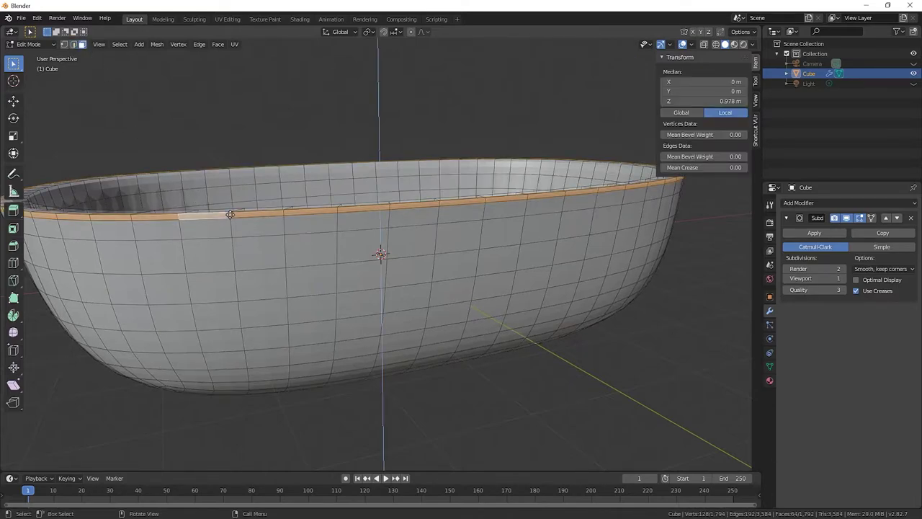
{"action": "right_click", "coordinate": [231, 215]}
{"action": "right_click", "coordinate": [230, 215]}
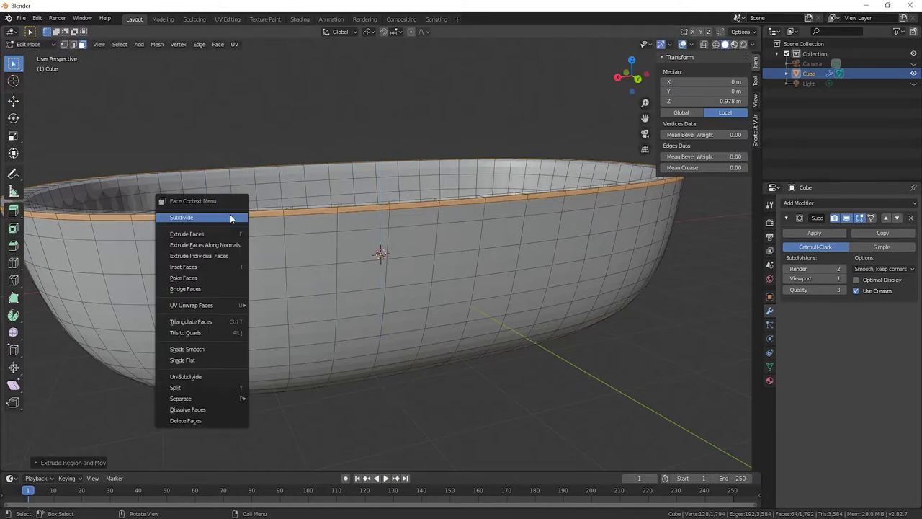
{"action": "left_click", "coordinate": [230, 214]}
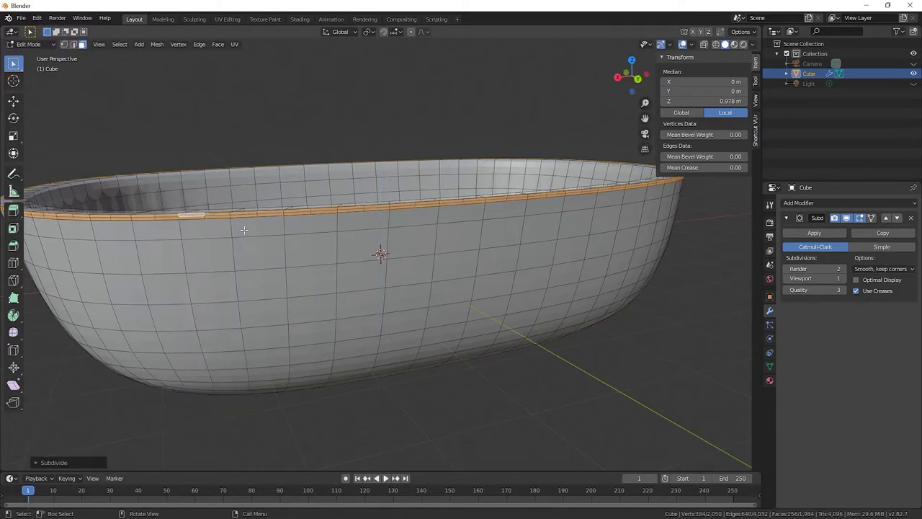
{"action": "middle_click_drag", "start_coordinate": [249, 229], "coordinate": [219, 231]}
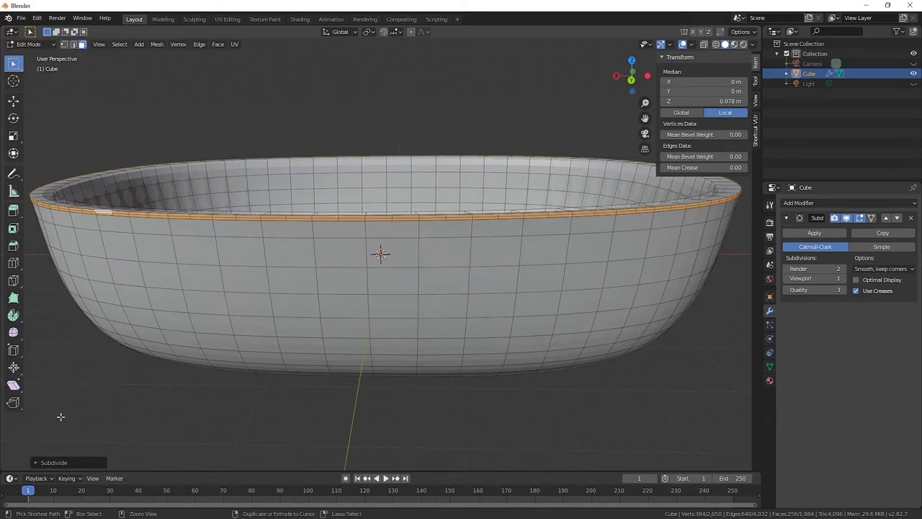
{"action": "key", "text": "ctrl+z"}
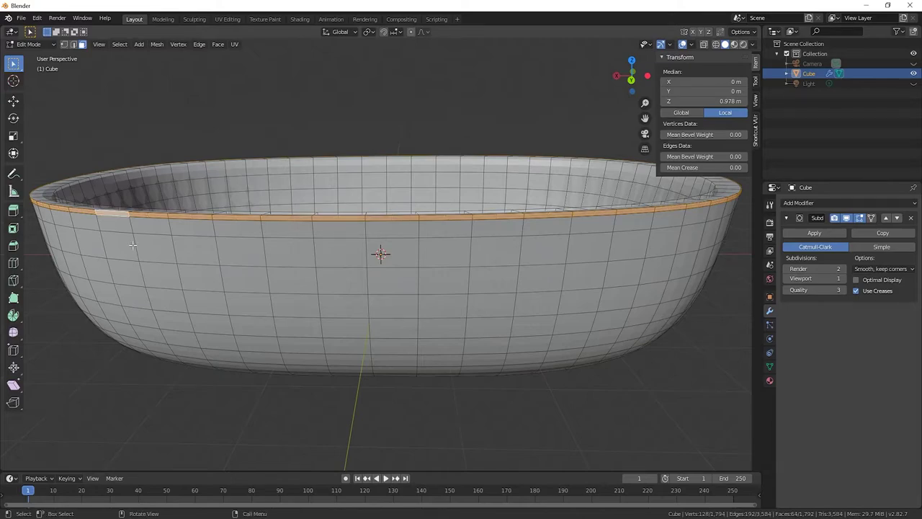
- Scale the extruded rim loop outward by about 1.01 to widen the lip
{"action": "key", "text": "s"}
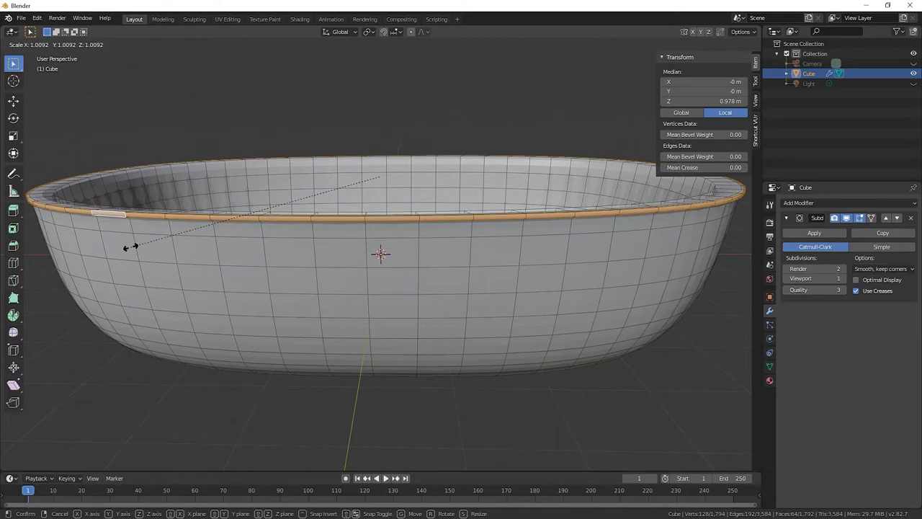
{"action": "left_click", "coordinate": [131, 250]}
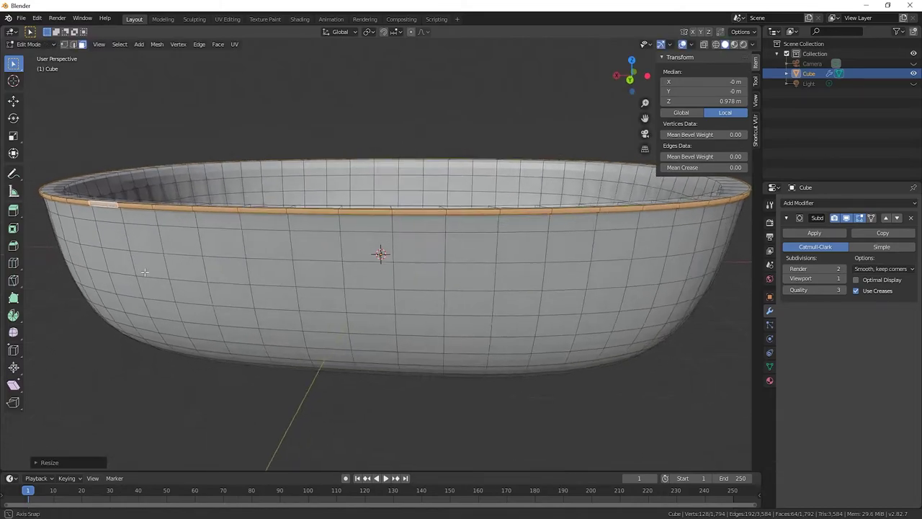
{"action": "mouse_move", "coordinate": [137, 254]}
{"action": "middle_mouse_down"}
{"action": "mouse_move", "coordinate": [147, 255]}
{"action": "mouse_move", "coordinate": [138, 301]}
{"action": "middle_mouse_up"}
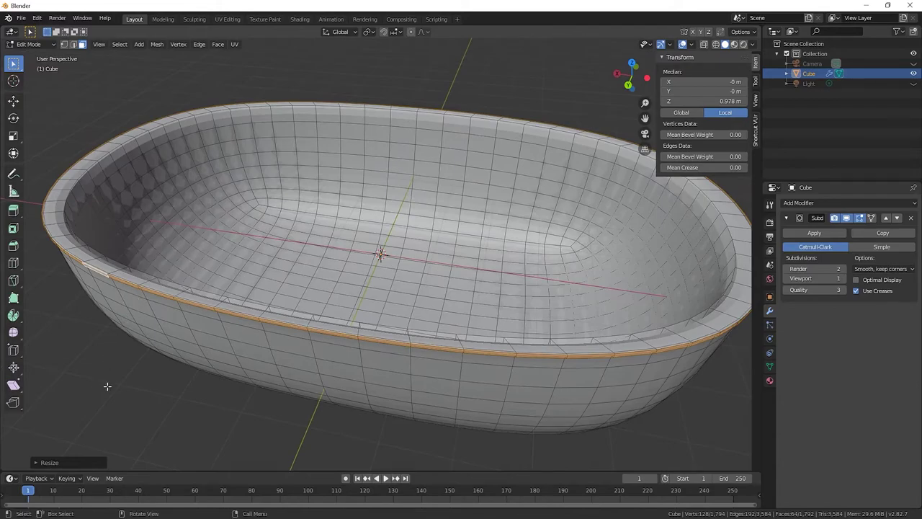
{"action": "key", "text": "alt+a"}
{"action": "mouse_move", "coordinate": [106, 386]}
{"action": "middle_mouse_down"}
{"action": "mouse_move", "coordinate": [127, 362]}
{"action": "mouse_move", "coordinate": [144, 425]}
{"action": "middle_mouse_up"}
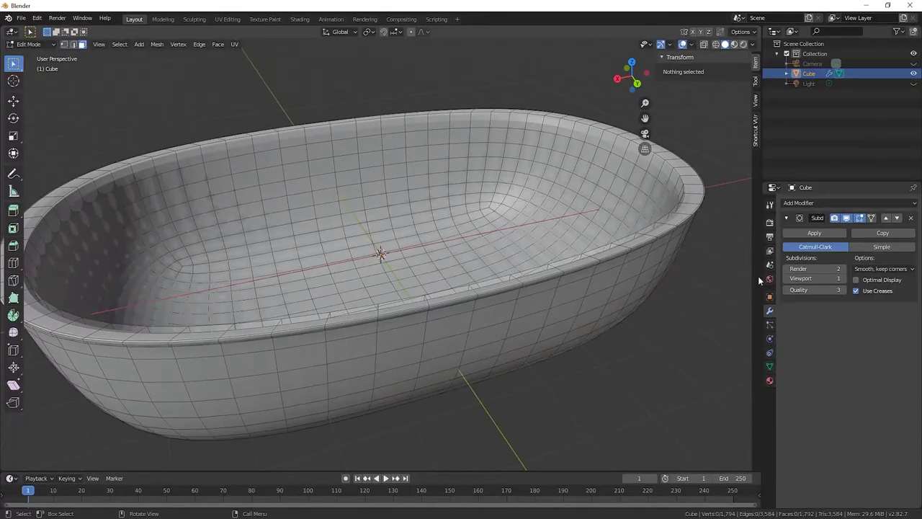
- Set the Subdivision Surface viewport level to 3 and apply the modifier in Object Mode
{"action": "left_click", "coordinate": [843, 279]}
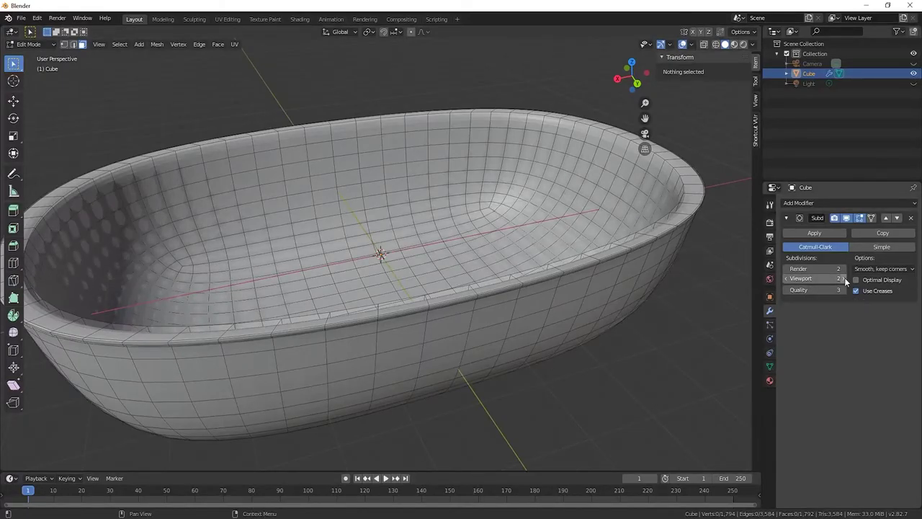
{"action": "left_click", "coordinate": [843, 279]}
{"action": "mouse_move", "coordinate": [621, 338]}
{"action": "middle_mouse_down"}
{"action": "mouse_move", "coordinate": [615, 310]}
{"action": "mouse_move", "coordinate": [632, 312]}
{"action": "middle_mouse_up"}
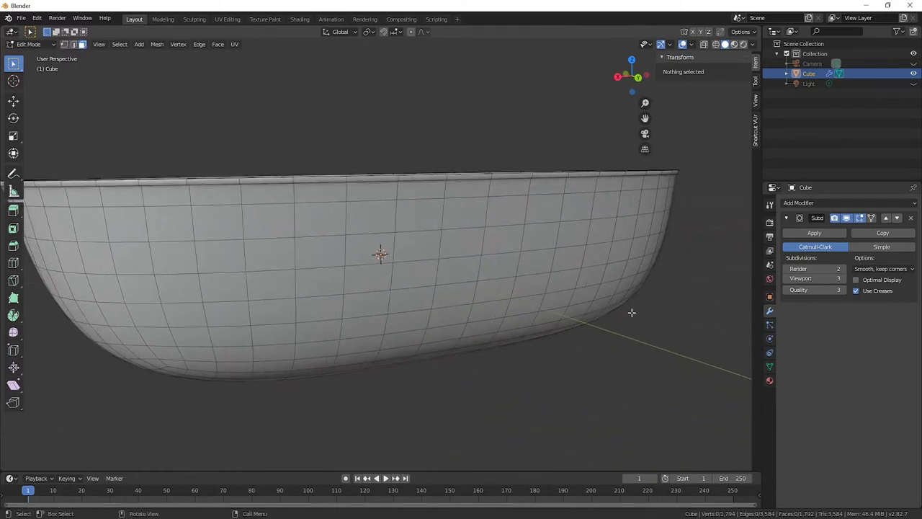
{"action": "left_click", "coordinate": [815, 231]}
{"action": "key", "text": "Tab"}
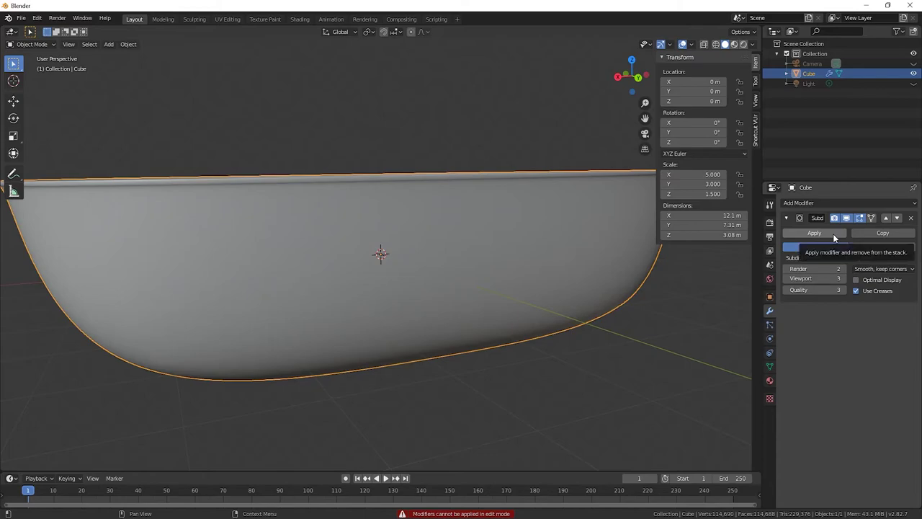
{"action": "left_click", "coordinate": [832, 234]}
{"action": "mouse_move", "coordinate": [665, 321]}
{"action": "middle_mouse_down"}
{"action": "mouse_move", "coordinate": [510, 344]}
{"action": "mouse_move", "coordinate": [512, 329]}
{"action": "mouse_move", "coordinate": [634, 344]}
{"action": "mouse_move", "coordinate": [651, 321]}
{"action": "middle_mouse_up"}
{"action": "scroll", "coordinate": [509, 344], "scroll_direction": "down", "scroll_amount": 3}
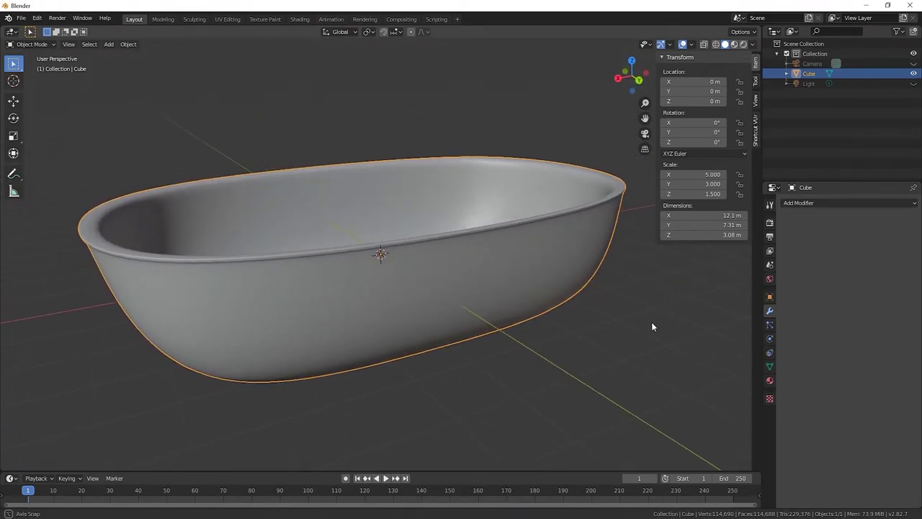